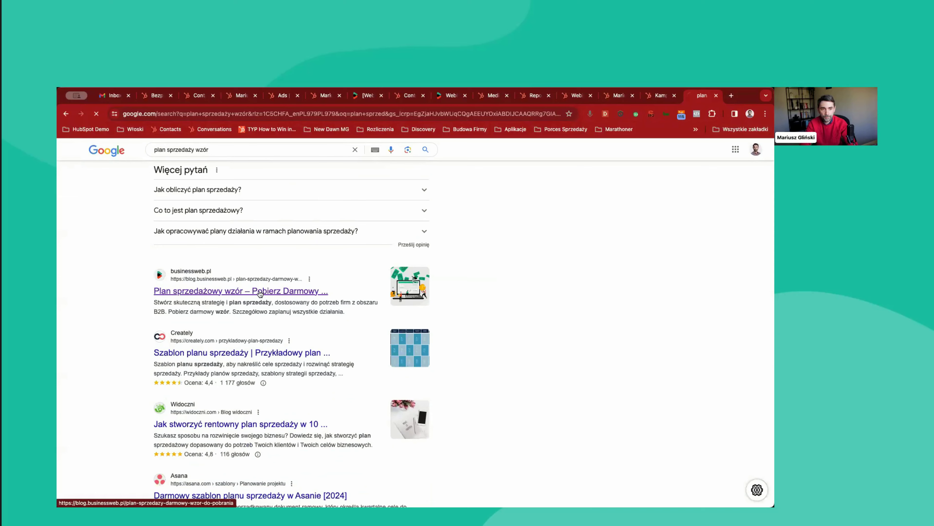
Review the sales plan template article and its download landing page with the form, and return to the article.
{"action": "scroll", "coordinate": [260, 294], "scroll_direction": "down", "scroll_amount": 4}
{"action": "scroll", "coordinate": [258, 290], "scroll_direction": "down", "scroll_amount": 5}
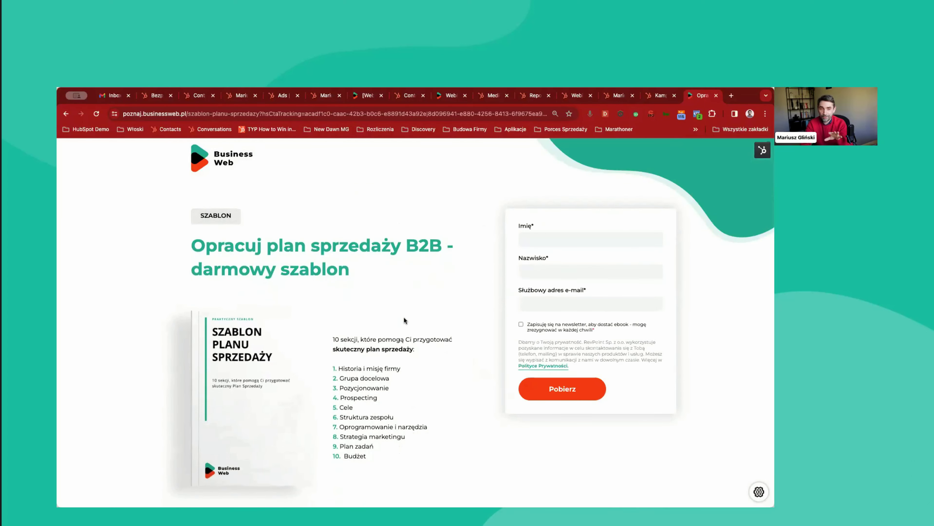
{"action": "scroll", "coordinate": [404, 318], "scroll_direction": "down", "scroll_amount": 1}
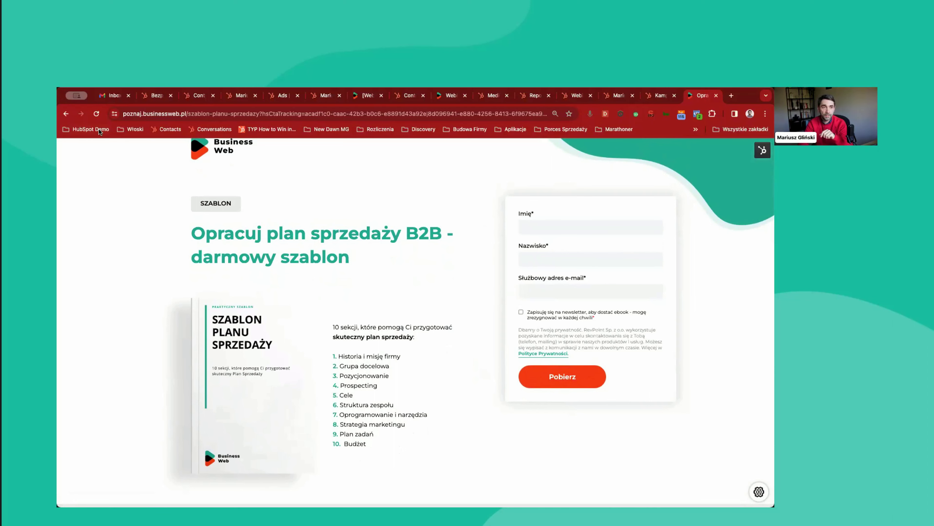
{"action": "left_click", "coordinate": [63, 113]}
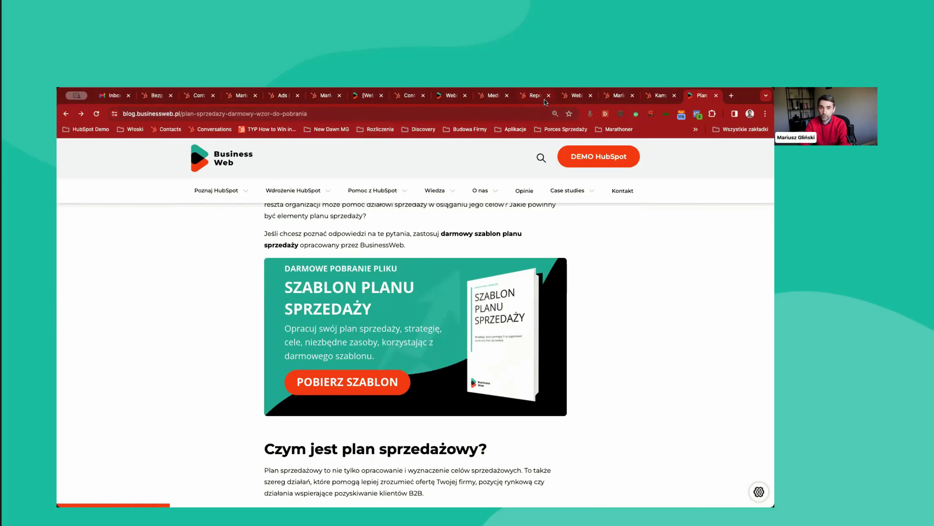
Show the page-level breakdown of the HubSpot Traffic report and examine page views, submissions, new contacts and CTA rates per page.
{"action": "left_click", "coordinate": [524, 97]}
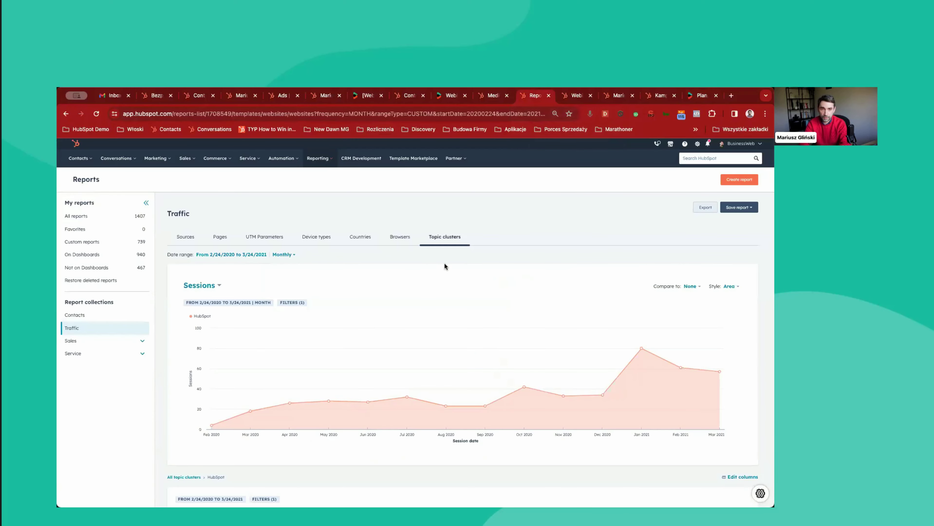
{"action": "left_click", "coordinate": [220, 237]}
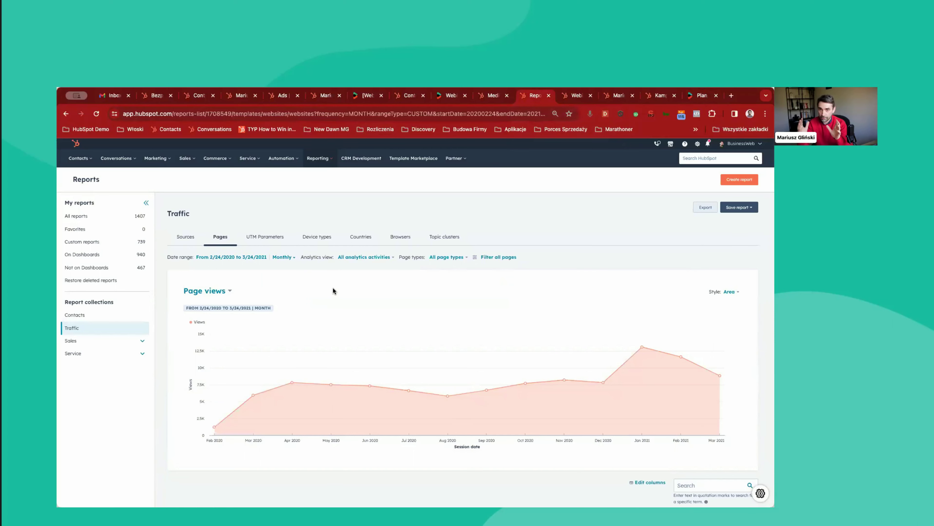
{"action": "scroll", "coordinate": [332, 288], "scroll_direction": "down", "scroll_amount": 6}
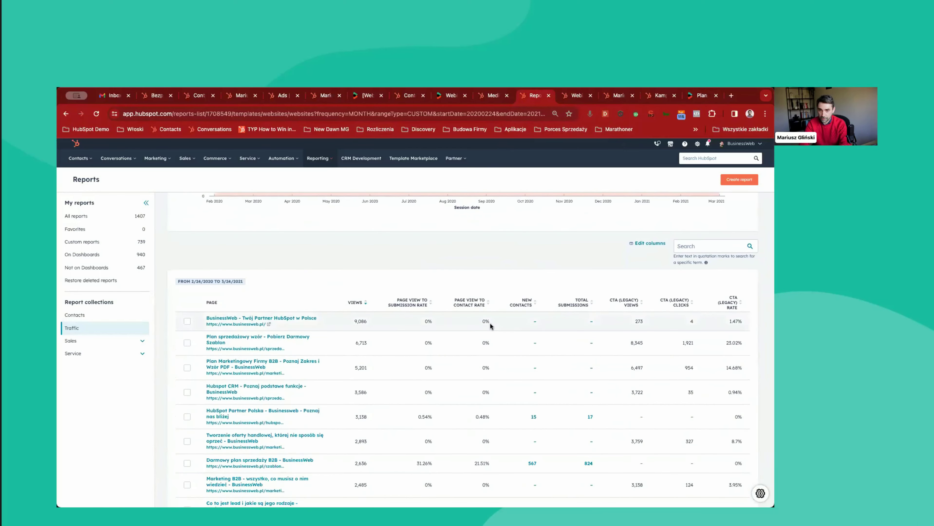
{"action": "left_click", "coordinate": [357, 301]}
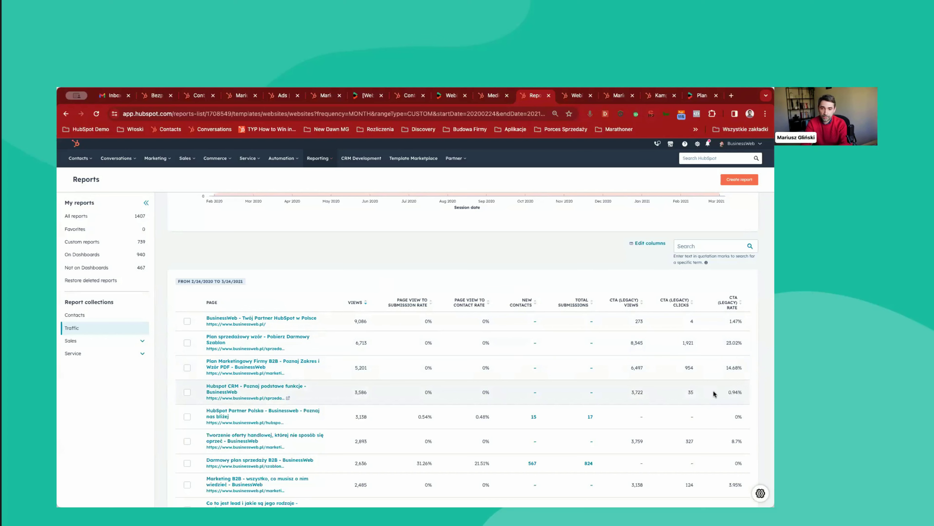
{"action": "scroll", "coordinate": [483, 256], "scroll_direction": "up", "scroll_amount": 3}
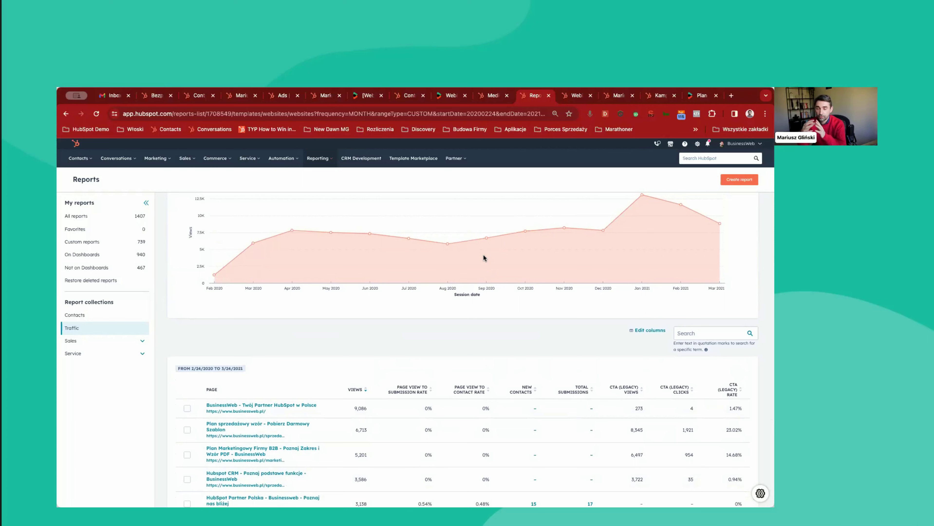
{"action": "mouse_move", "coordinate": [430, 234]}
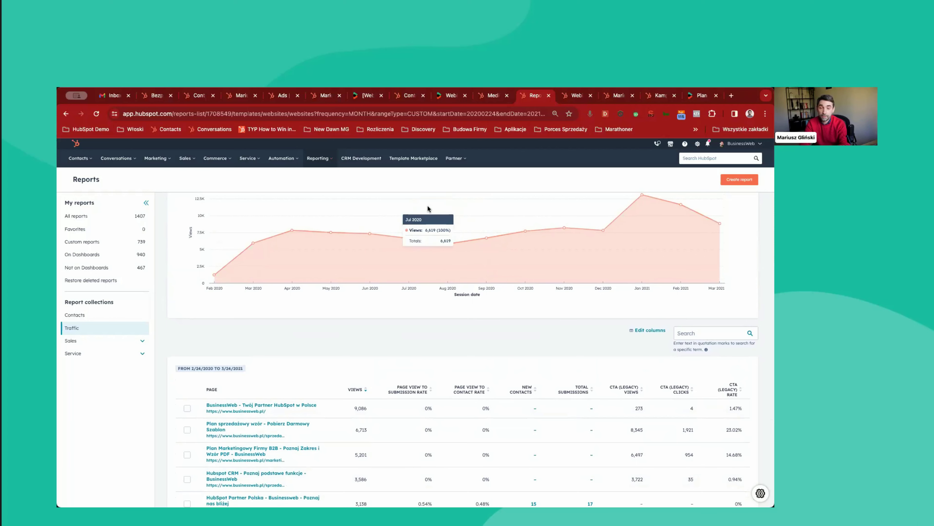
{"action": "scroll", "coordinate": [427, 206], "scroll_direction": "up", "scroll_amount": 3}
{"action": "scroll", "coordinate": [428, 209], "scroll_direction": "up", "scroll_amount": 2}
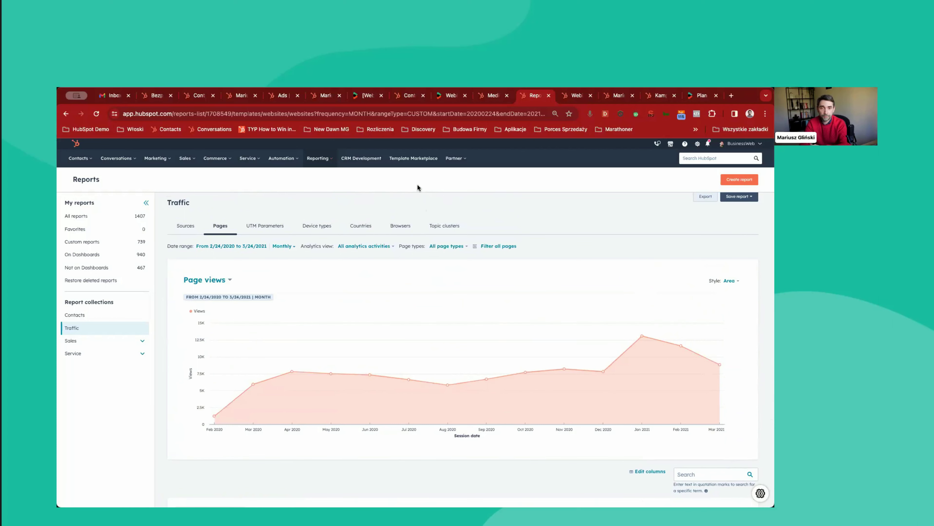
{"action": "scroll", "coordinate": [358, 221], "scroll_direction": "up", "scroll_amount": 1}
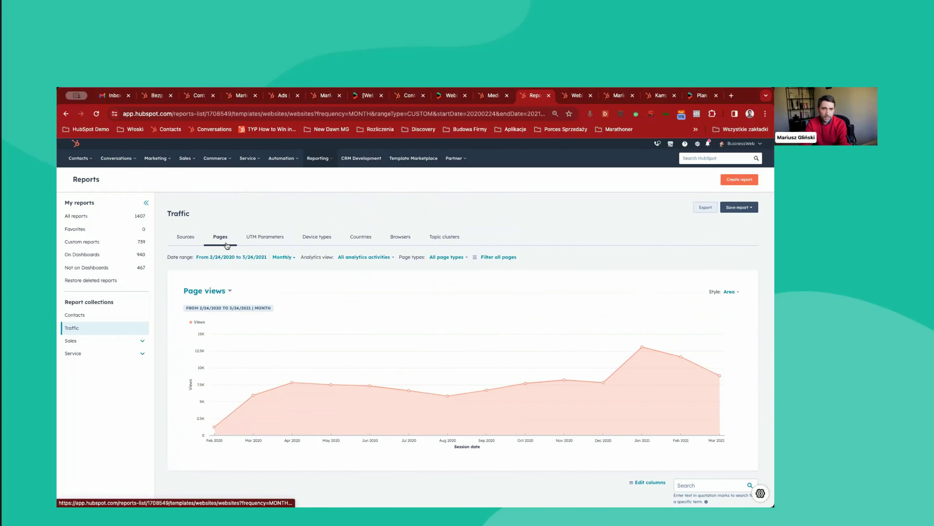
Break the traffic report down by source and drill into Paid search and its "agencja inboud marketing" campaign to review the UTM terms.
{"action": "left_click", "coordinate": [194, 239]}
{"action": "scroll", "coordinate": [320, 263], "scroll_direction": "down", "scroll_amount": 5}
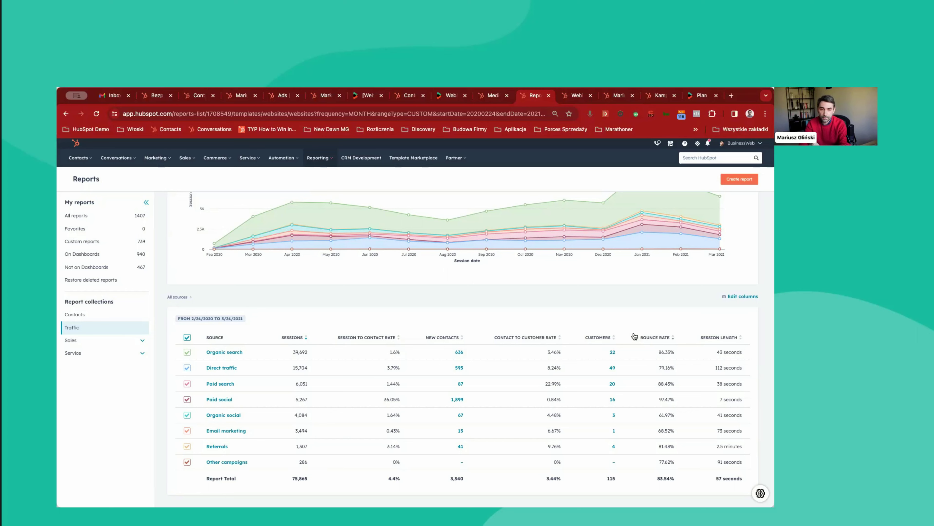
{"action": "left_click", "coordinate": [220, 384]}
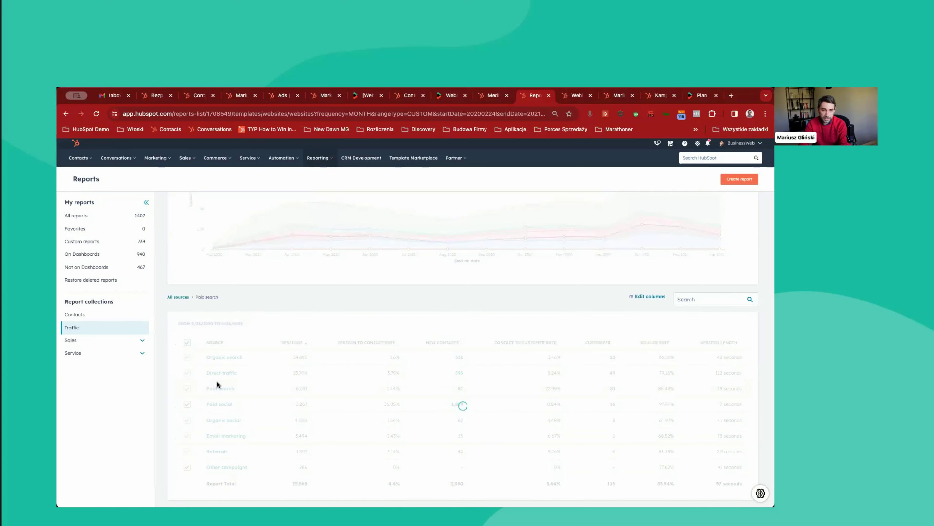
{"action": "scroll", "coordinate": [221, 367], "scroll_direction": "down", "scroll_amount": 2}
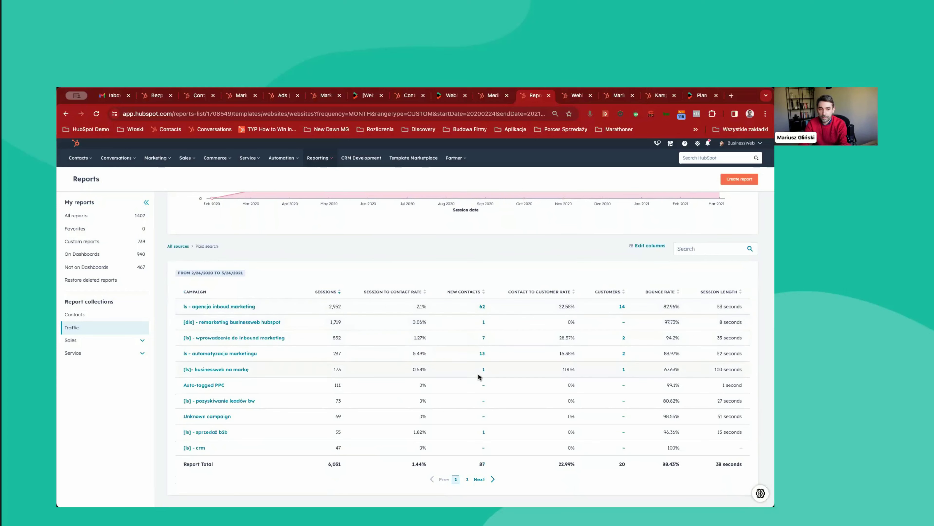
{"action": "left_click", "coordinate": [243, 308]}
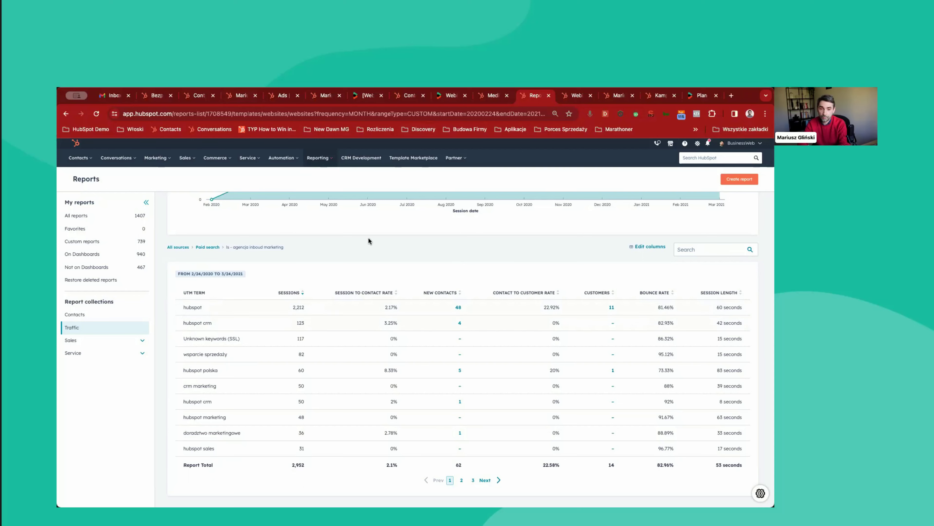
{"action": "scroll", "coordinate": [397, 258], "scroll_direction": "up", "scroll_amount": 1}
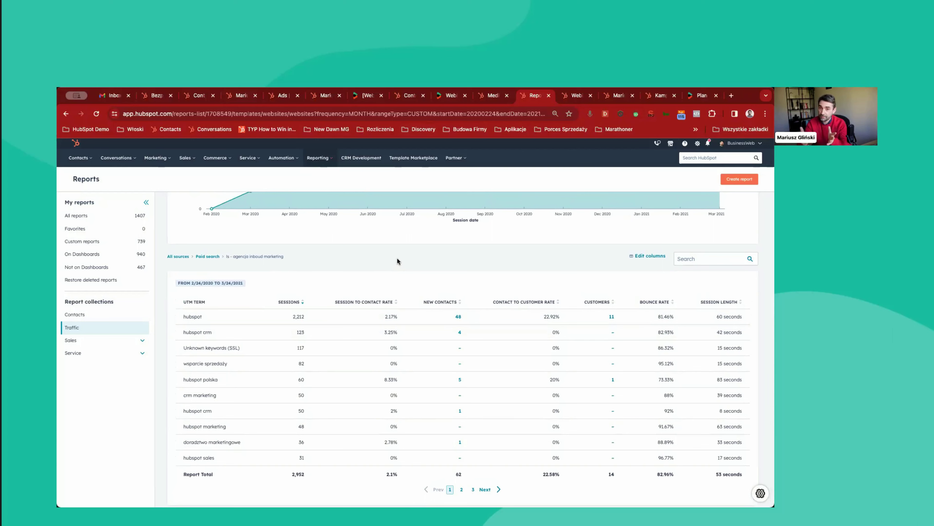
{"action": "scroll", "coordinate": [416, 252], "scroll_direction": "up", "scroll_amount": 1}
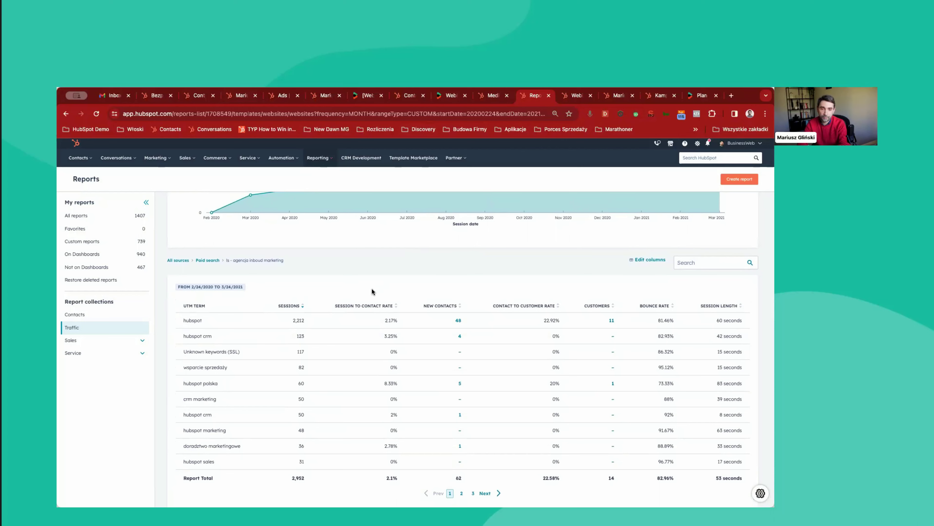
{"action": "scroll", "coordinate": [364, 295], "scroll_direction": "up", "scroll_amount": 3}
{"action": "scroll", "coordinate": [363, 297], "scroll_direction": "up", "scroll_amount": 4}
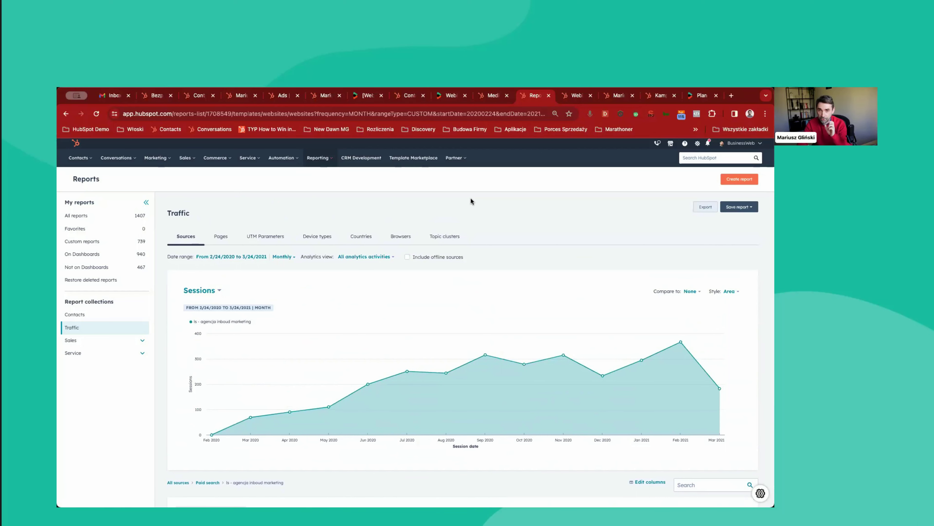
View the Webinar Demo contact's activities and expand the Zoom entry for the attended webinar.
{"action": "left_click", "coordinate": [571, 96]}
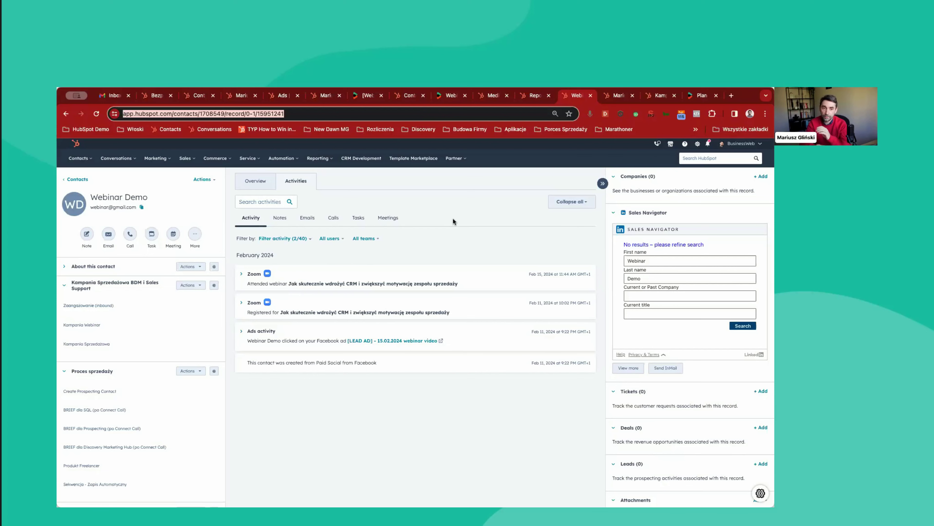
{"action": "left_click", "coordinate": [255, 276]}
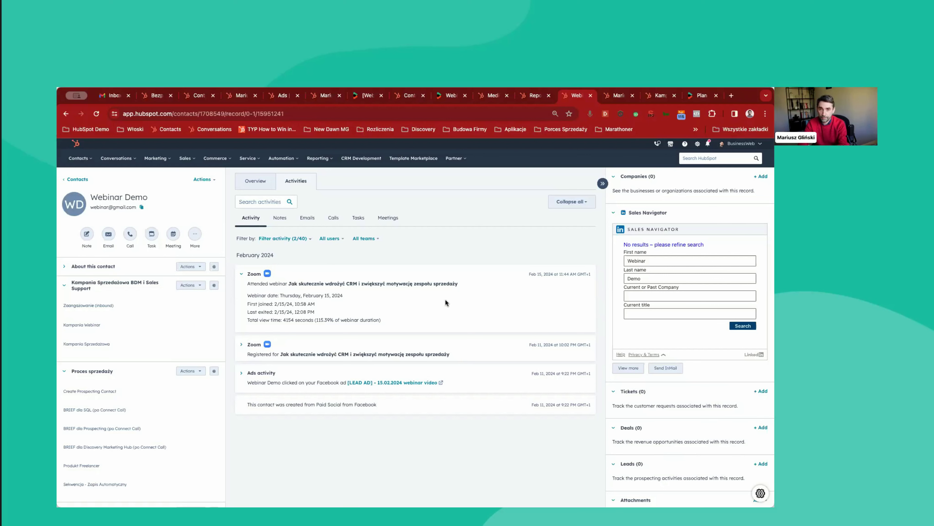
View the BusinessWeb demo contact's record and examine its form submissions and the "Kampania Sprzedażowa BDM i Sales Support" properties.
{"action": "left_click", "coordinate": [614, 96]}
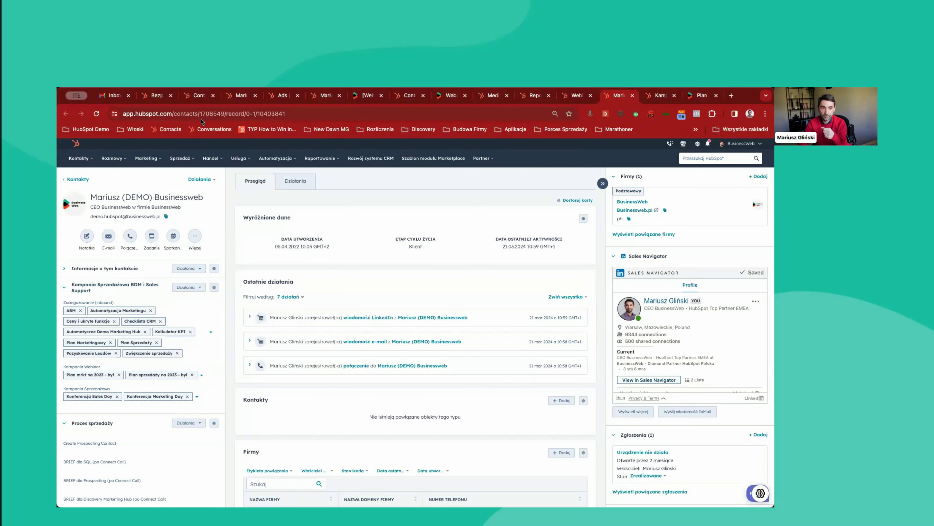
{"action": "left_click", "coordinate": [198, 96]}
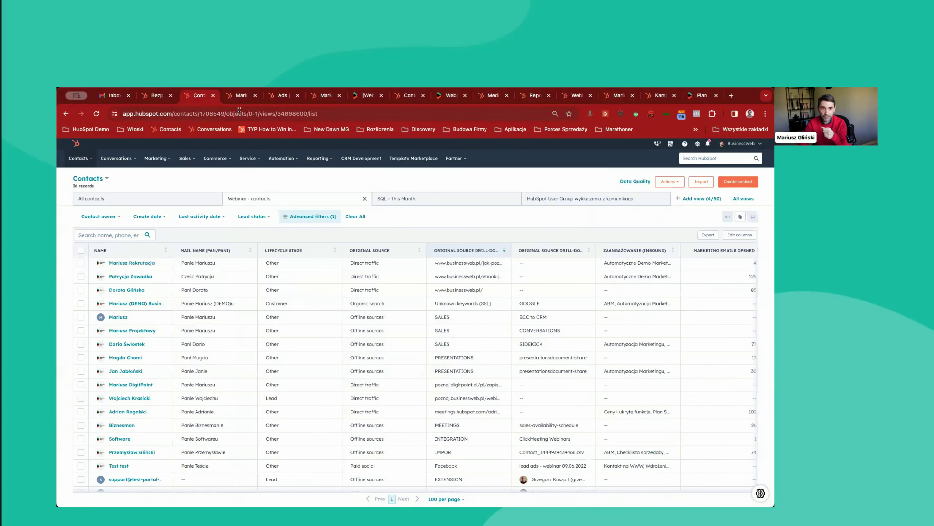
{"action": "left_click", "coordinate": [240, 96]}
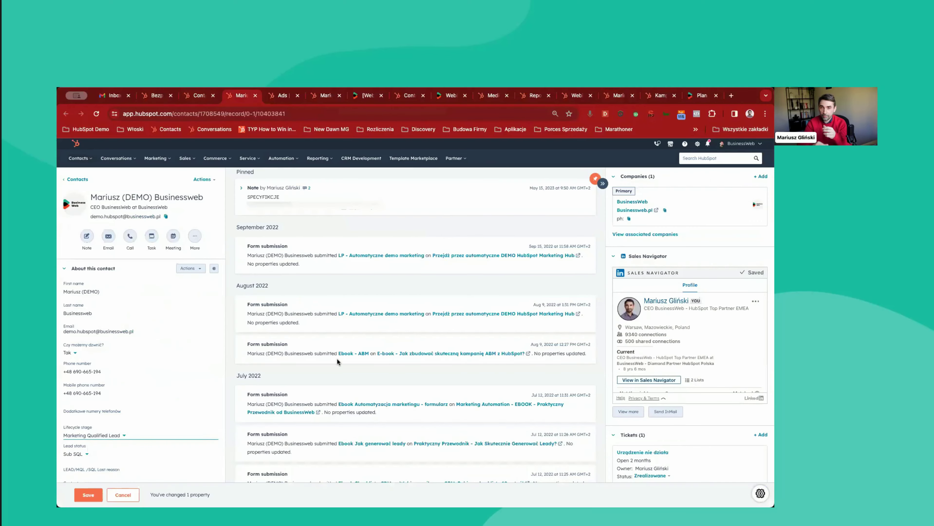
{"action": "scroll", "coordinate": [145, 385], "scroll_direction": "down", "scroll_amount": 2}
{"action": "scroll", "coordinate": [145, 386], "scroll_direction": "down", "scroll_amount": 10}
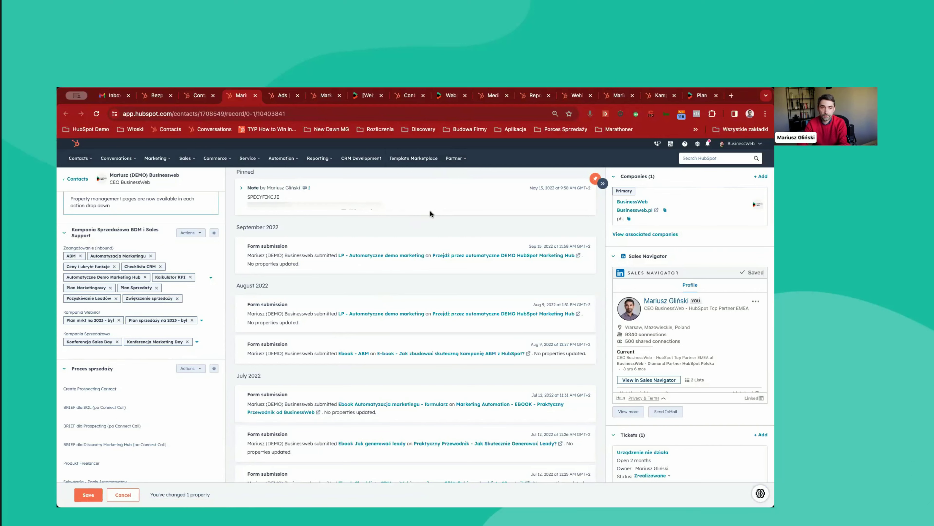
{"action": "scroll", "coordinate": [388, 299], "scroll_direction": "up", "scroll_amount": 1}
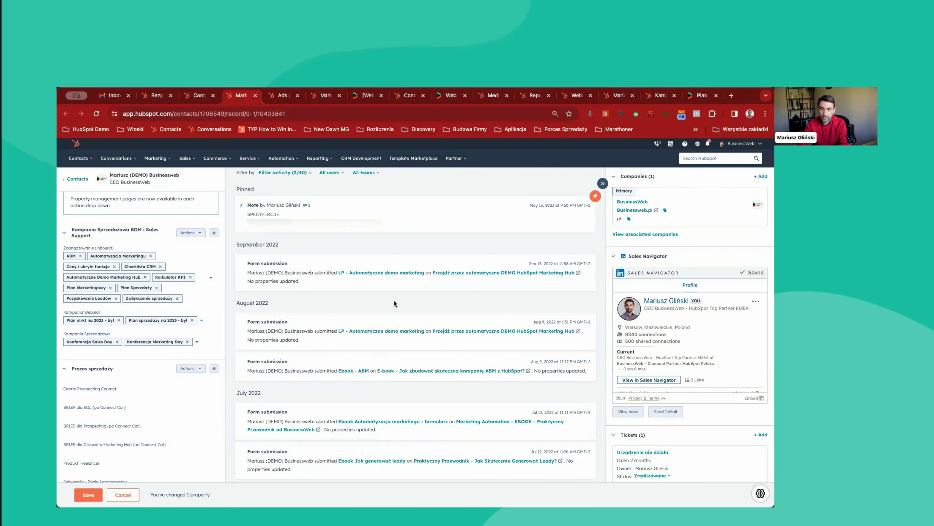
Show the performance overview (Wydajność) of the "HUG - Prospecting HubSpot" marketing campaign.
{"action": "left_click", "coordinate": [657, 96]}
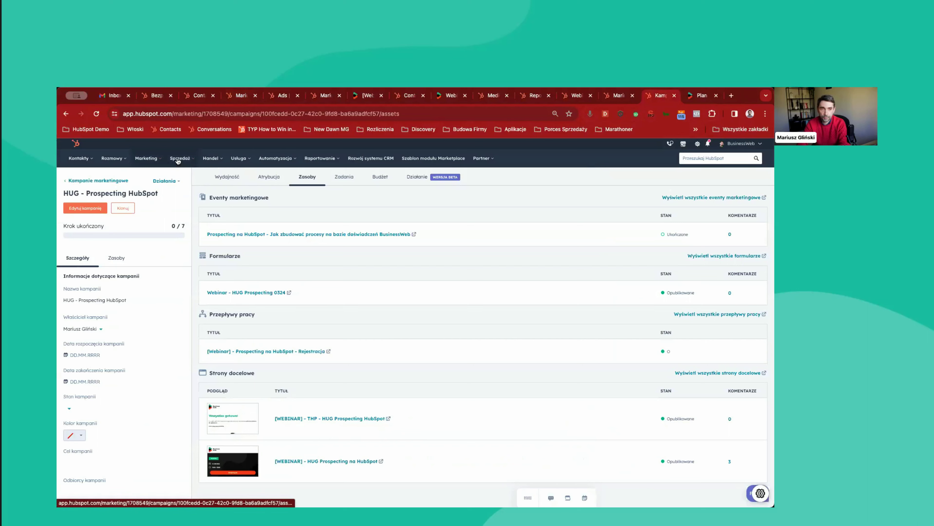
{"action": "left_click", "coordinate": [158, 162]}
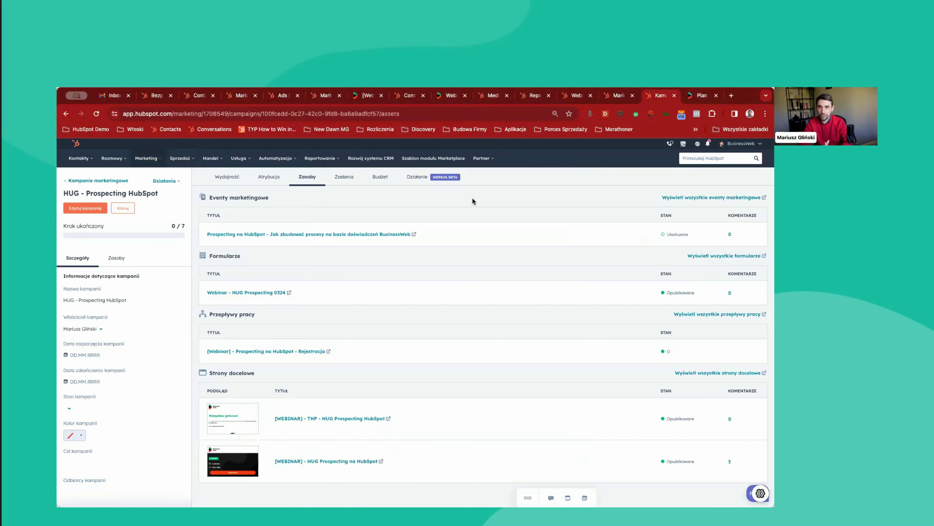
{"action": "mouse_move", "coordinate": [427, 298]}
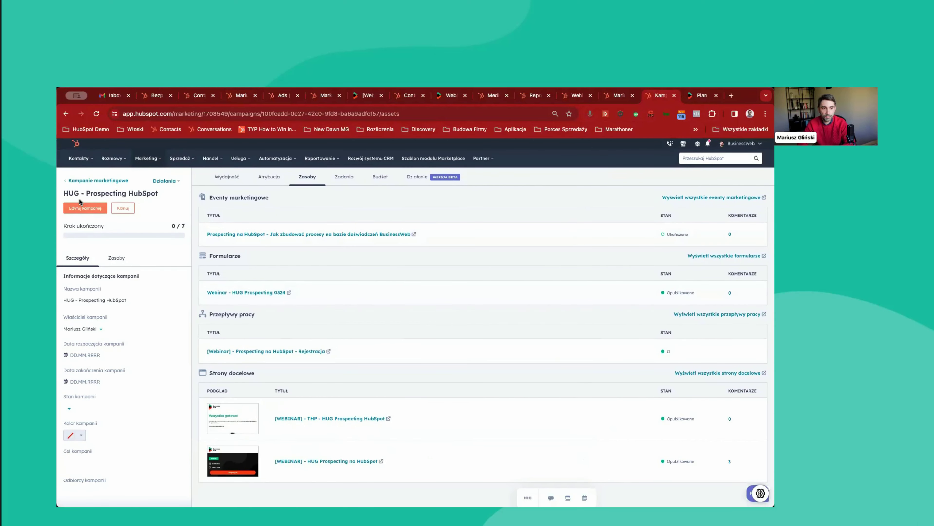
{"action": "left_click", "coordinate": [225, 179]}
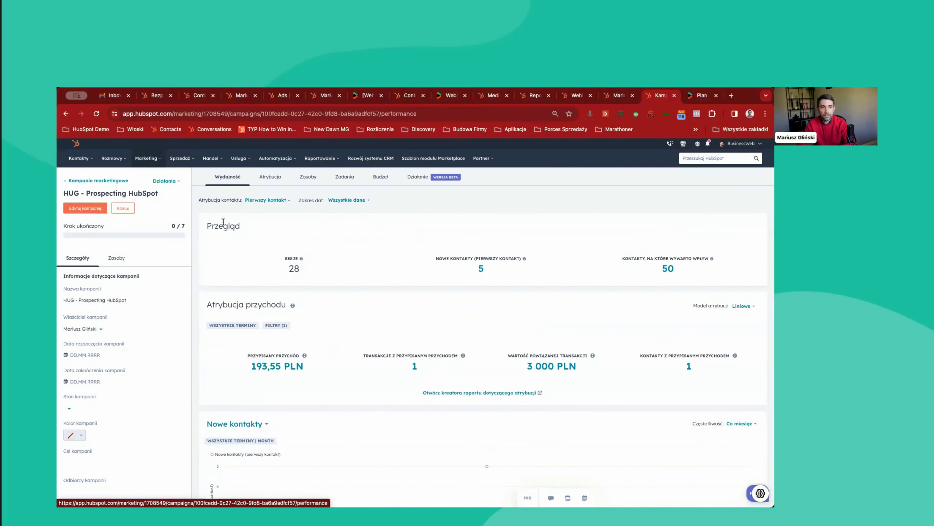
Examine the campaign's revenue attribution, new contacts chart, and the results of its marketing event, form, workflow and landing pages.
{"action": "scroll", "coordinate": [259, 205], "scroll_direction": "down", "scroll_amount": 4}
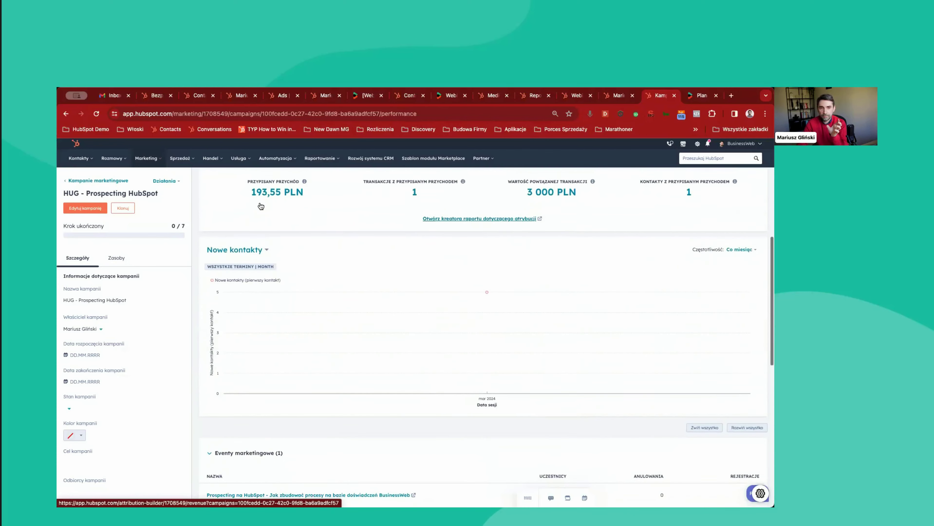
{"action": "scroll", "coordinate": [260, 205], "scroll_direction": "up", "scroll_amount": 3}
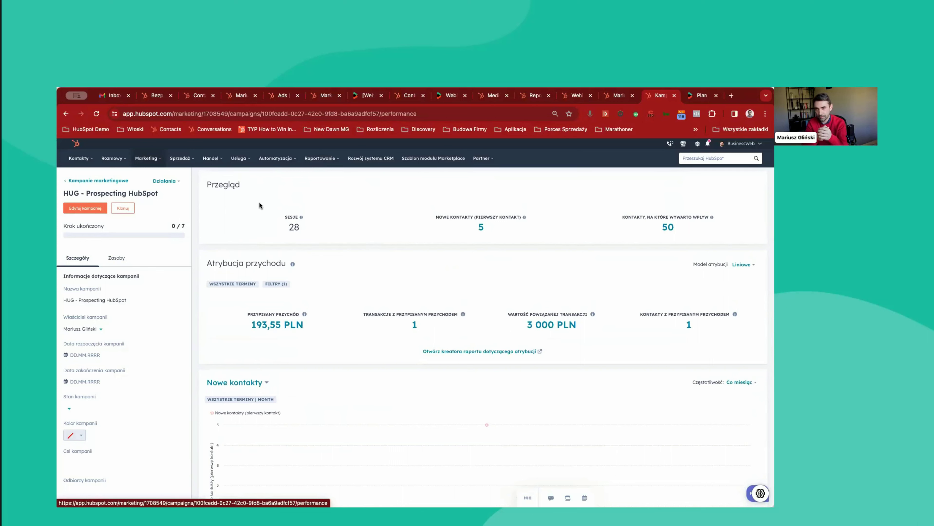
{"action": "scroll", "coordinate": [259, 204], "scroll_direction": "down", "scroll_amount": 3}
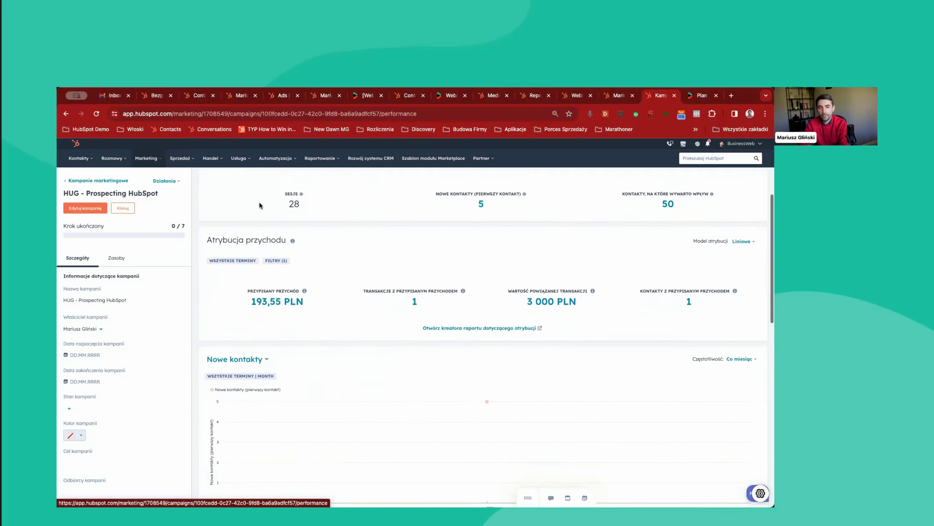
{"action": "scroll", "coordinate": [259, 205], "scroll_direction": "down", "scroll_amount": 6}
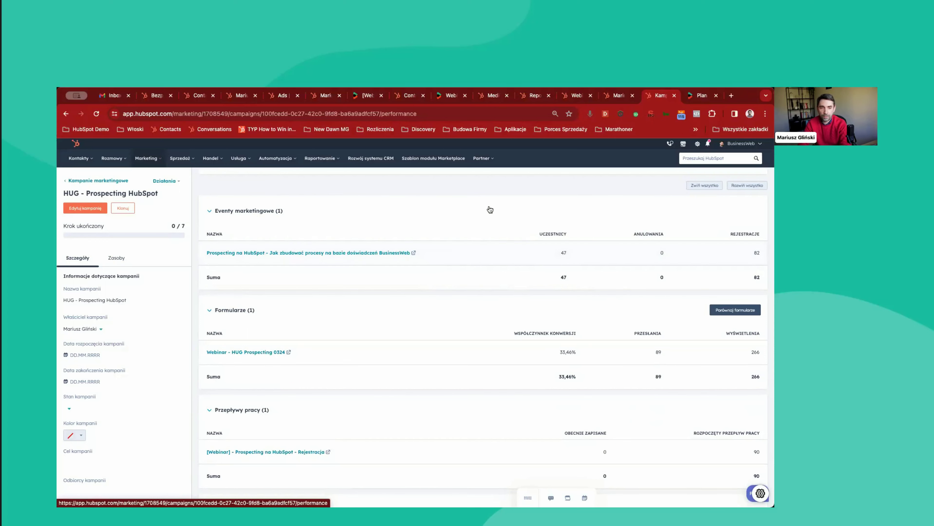
{"action": "scroll", "coordinate": [486, 211], "scroll_direction": "down", "scroll_amount": 1}
{"action": "scroll", "coordinate": [487, 211], "scroll_direction": "down", "scroll_amount": 2}
{"action": "mouse_move", "coordinate": [458, 307]}
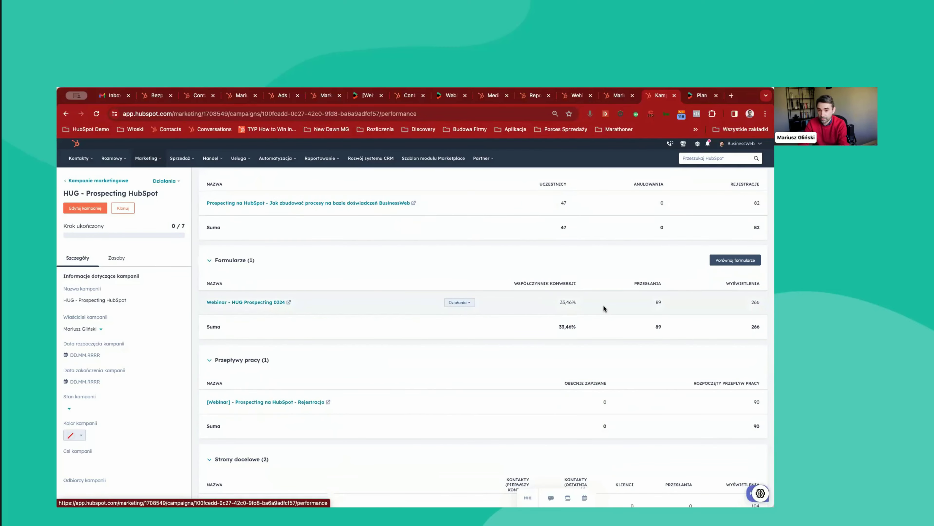
{"action": "scroll", "coordinate": [604, 308], "scroll_direction": "down", "scroll_amount": 1}
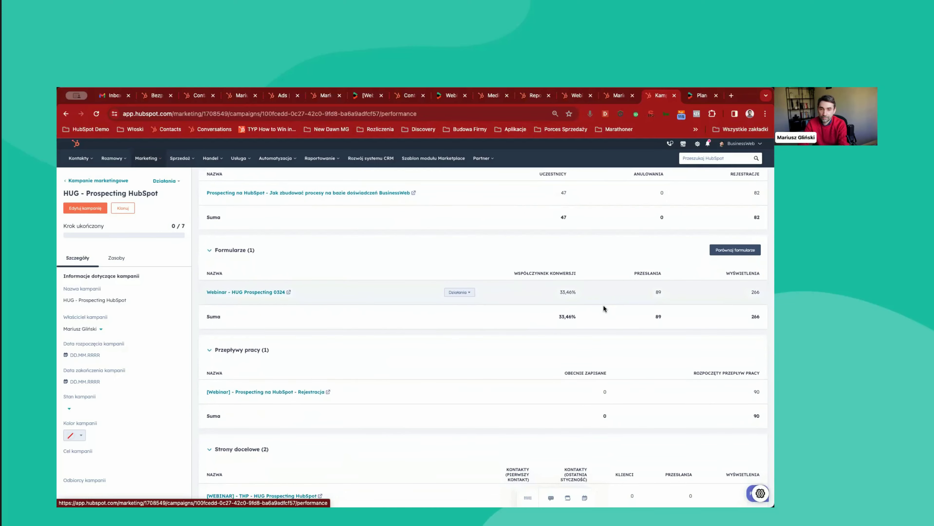
Review the campaign's landing page (Strony docelowe) results and return to the overview of sessions and contacts.
{"action": "scroll", "coordinate": [604, 309], "scroll_direction": "down", "scroll_amount": 3}
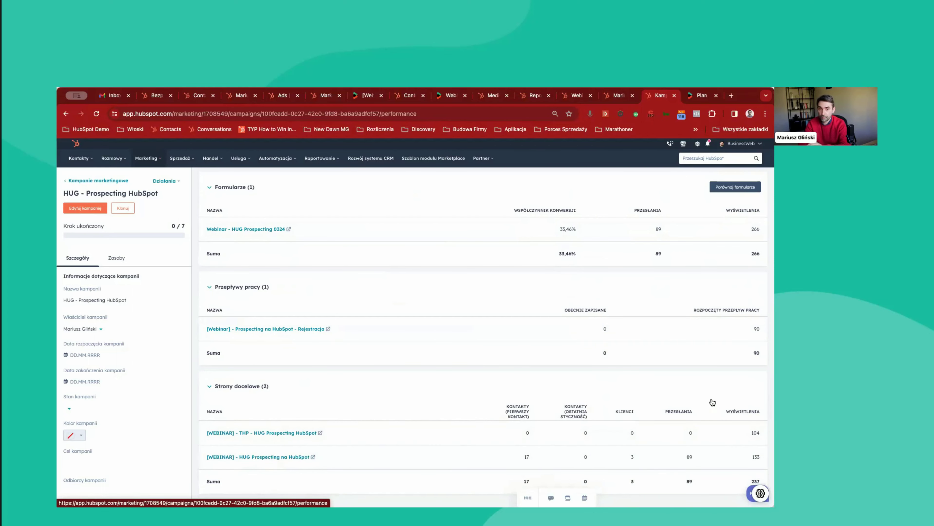
{"action": "scroll", "coordinate": [527, 341], "scroll_direction": "up", "scroll_amount": 15}
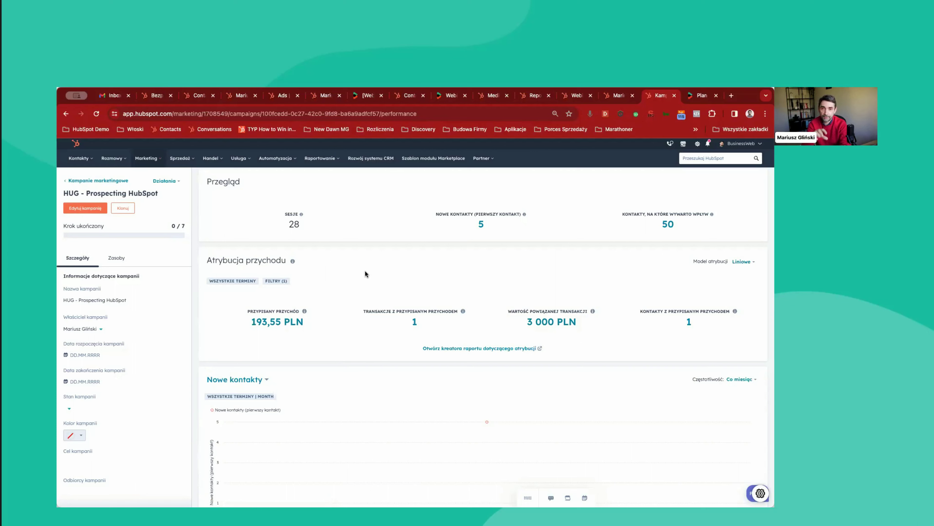
{"action": "scroll", "coordinate": [324, 296], "scroll_direction": "up", "scroll_amount": 3}
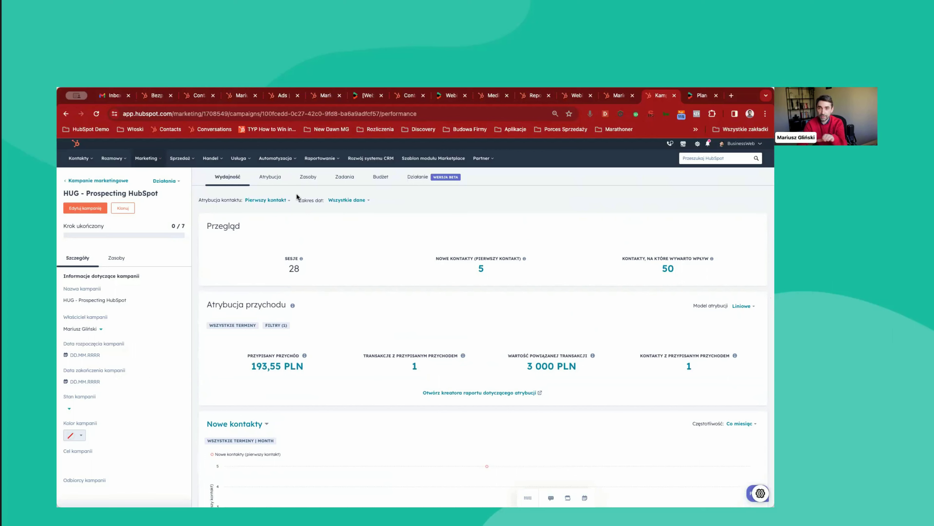
View the campaign's assets (Zasoby), tasks (Zadania) and budget (Budżet) one after another.
{"action": "left_click", "coordinate": [307, 177]}
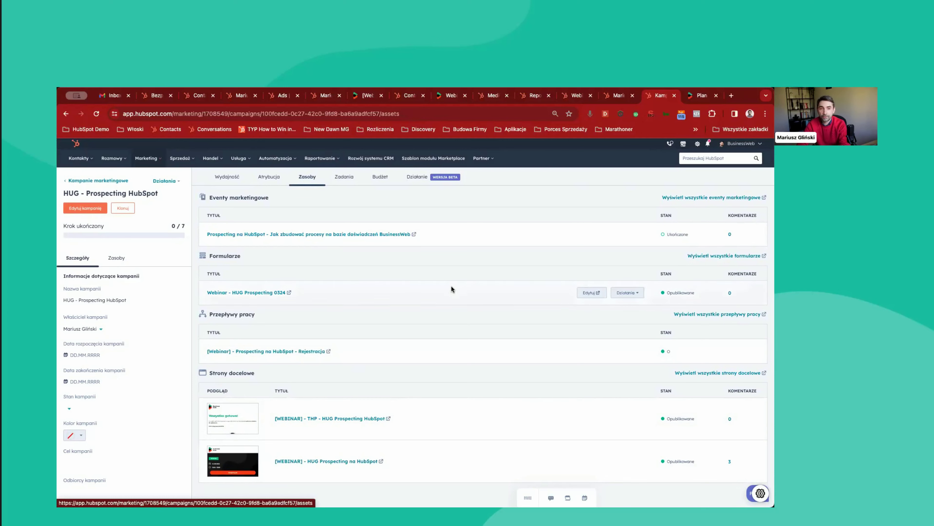
{"action": "left_click", "coordinate": [343, 179]}
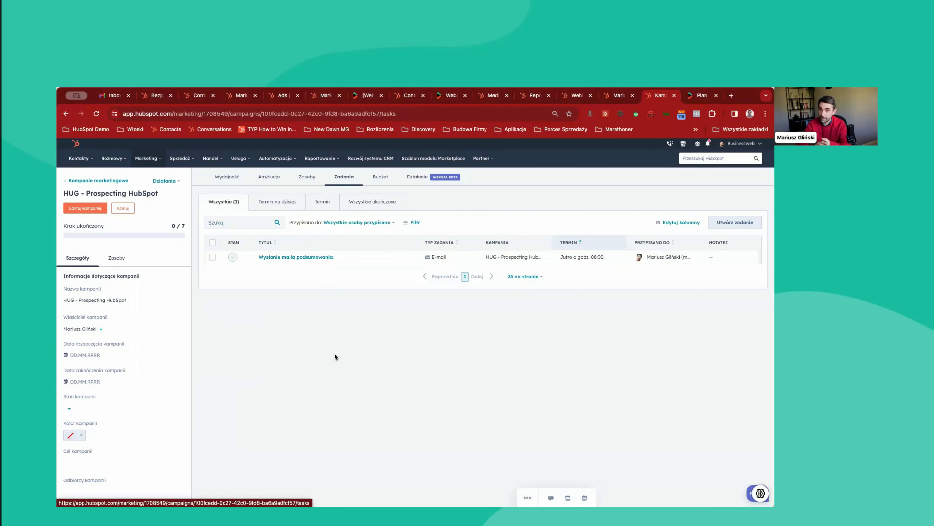
{"action": "left_click", "coordinate": [380, 177]}
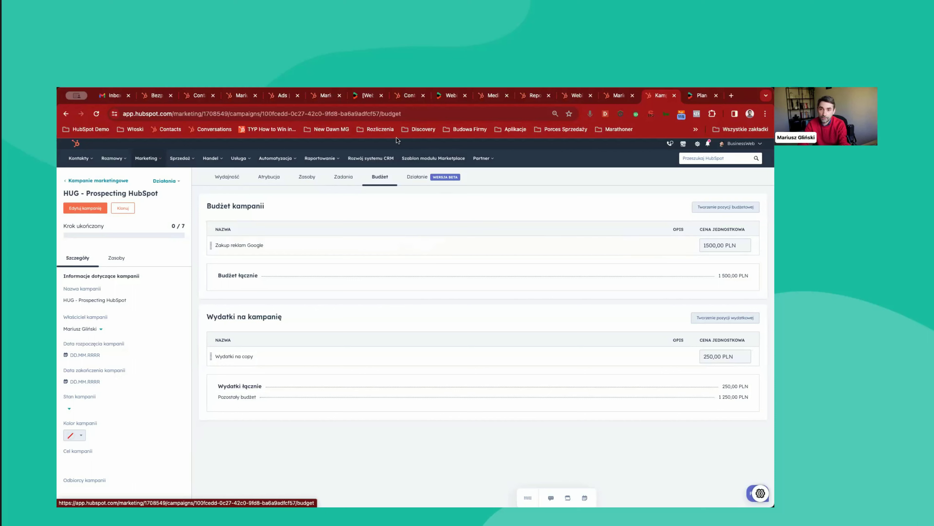
View the campaign's activity history (Działanie) and read through its logged changes.
{"action": "left_click", "coordinate": [419, 178]}
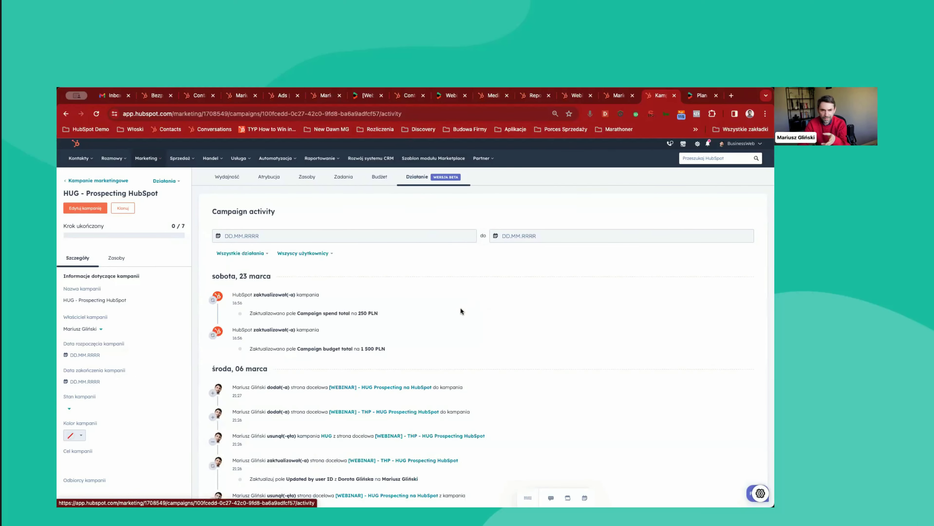
{"action": "scroll", "coordinate": [460, 308], "scroll_direction": "down", "scroll_amount": 2}
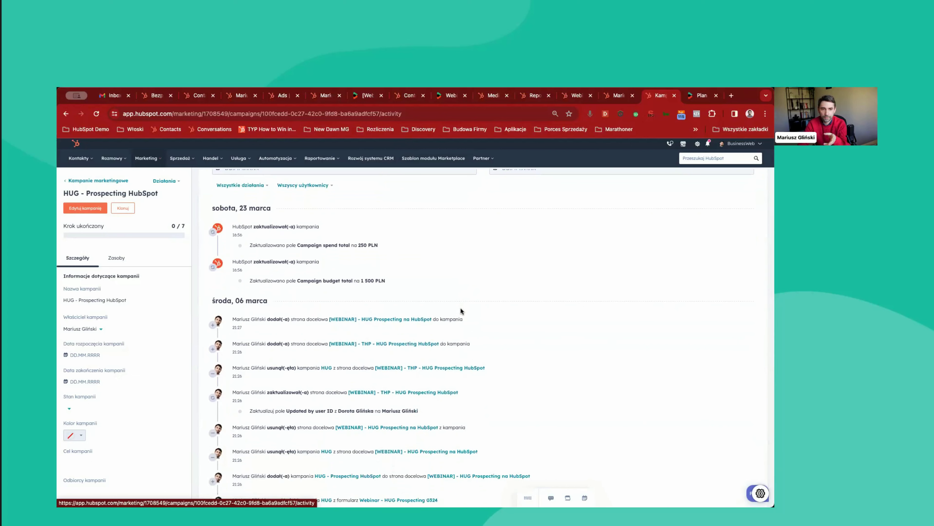
{"action": "scroll", "coordinate": [460, 308], "scroll_direction": "up", "scroll_amount": 2}
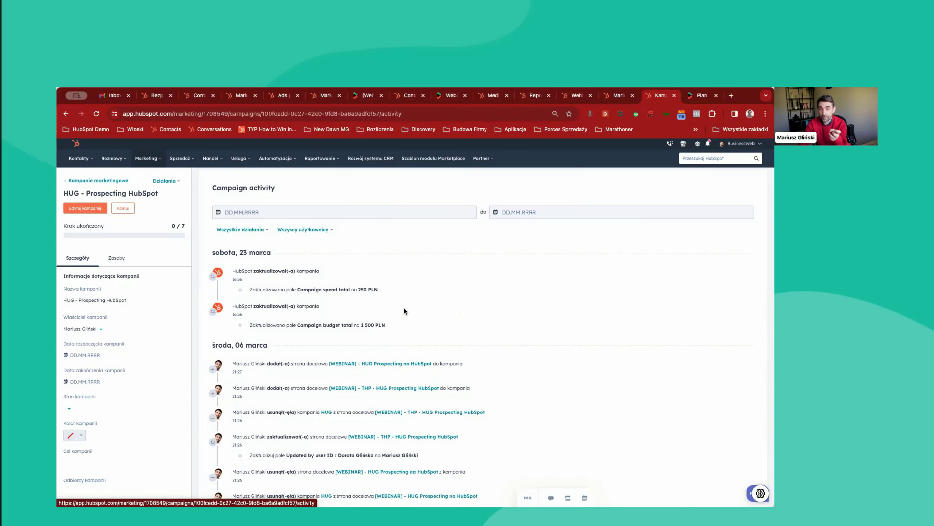
{"action": "scroll", "coordinate": [402, 289], "scroll_direction": "down", "scroll_amount": 1}
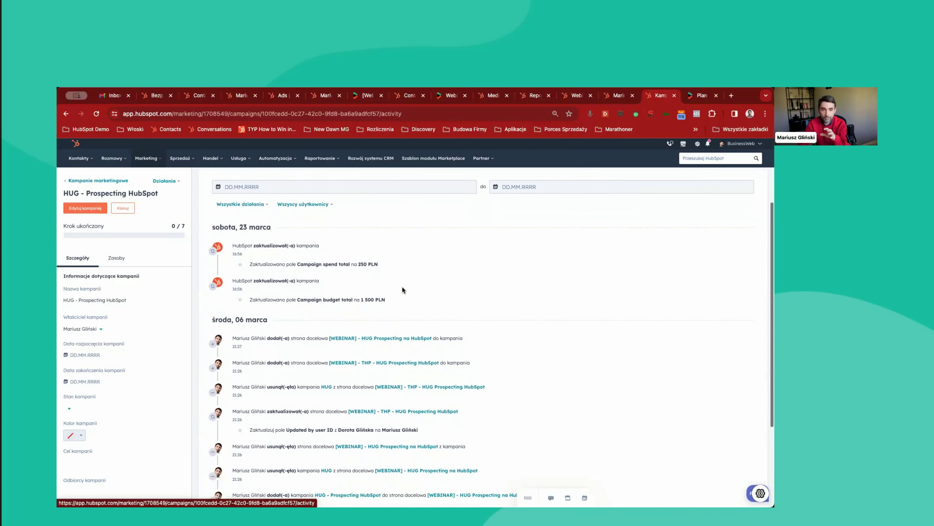
{"action": "scroll", "coordinate": [402, 290], "scroll_direction": "down", "scroll_amount": 2}
{"action": "scroll", "coordinate": [402, 287], "scroll_direction": "up", "scroll_amount": 3}
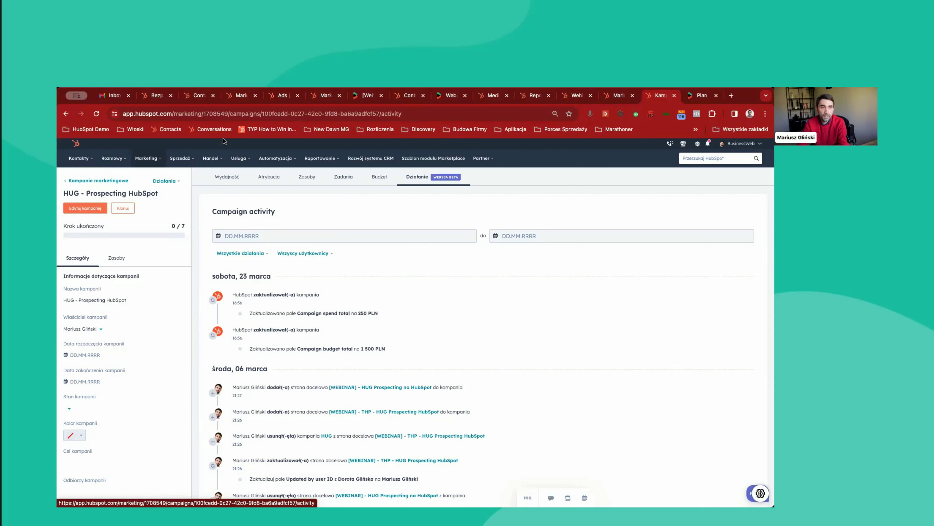
Show the Marketing Hub pricing page of the HubSpot test account.
{"action": "left_click", "coordinate": [156, 95]}
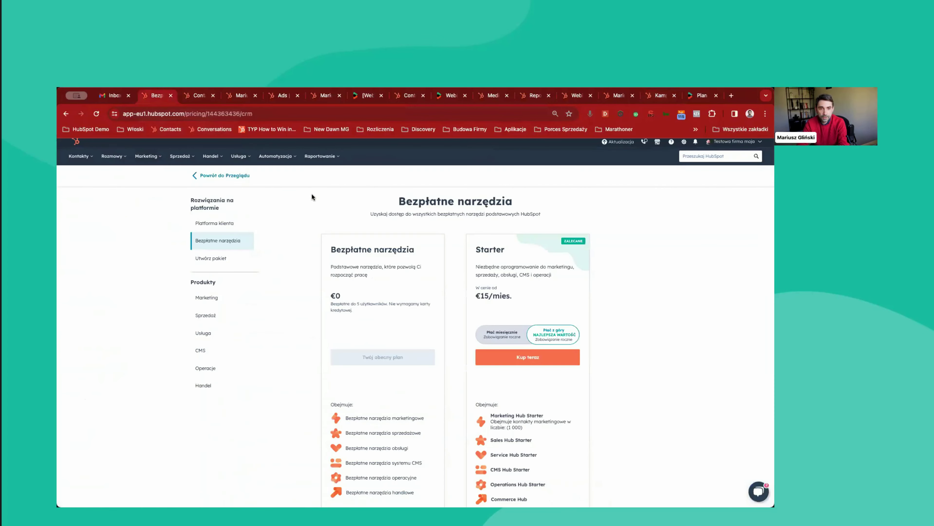
{"action": "left_click", "coordinate": [220, 302]}
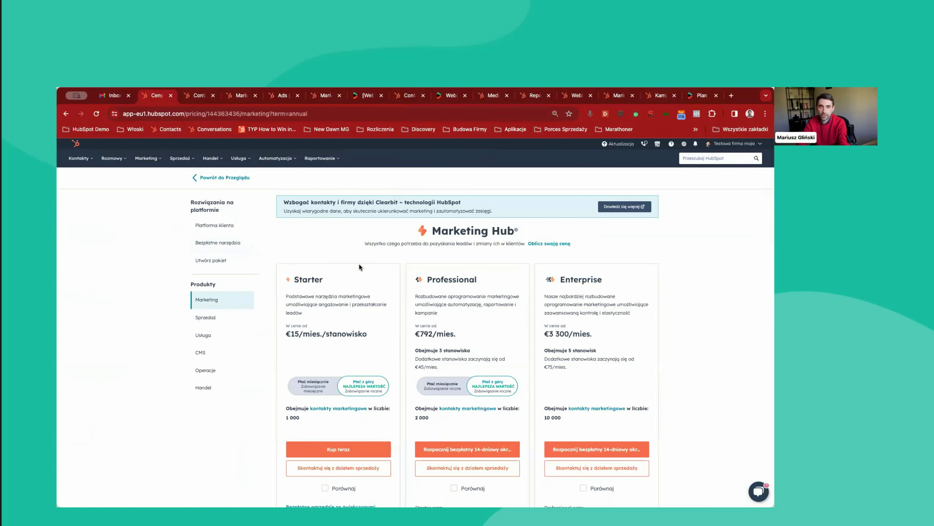
{"action": "left_click", "coordinate": [199, 96]}
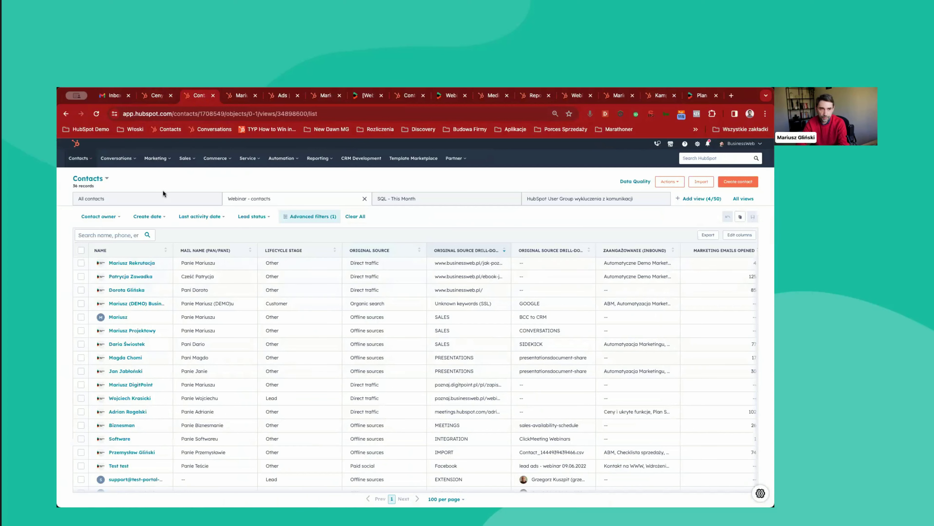
{"action": "left_click", "coordinate": [152, 95]}
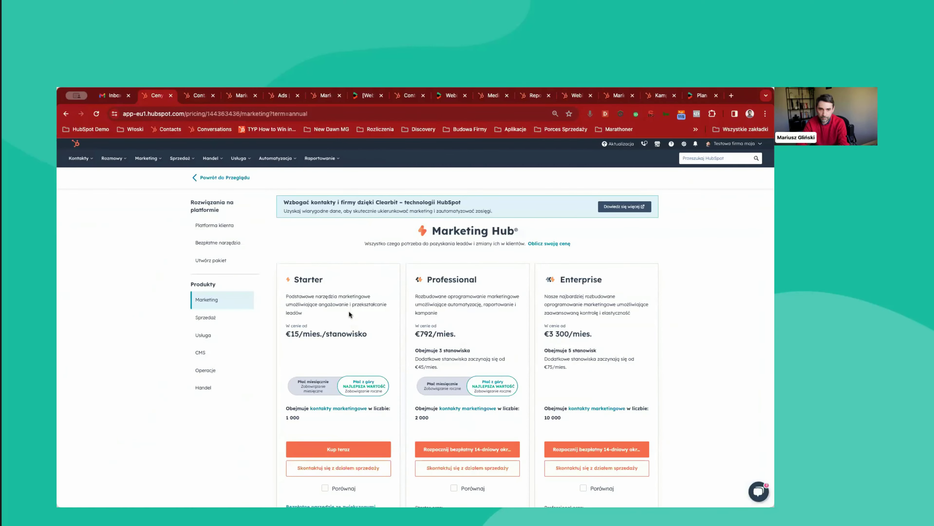
Examine the prices, included marketing contacts and features of the Starter, Professional and Enterprise plans.
{"action": "scroll", "coordinate": [345, 400], "scroll_direction": "down", "scroll_amount": 5}
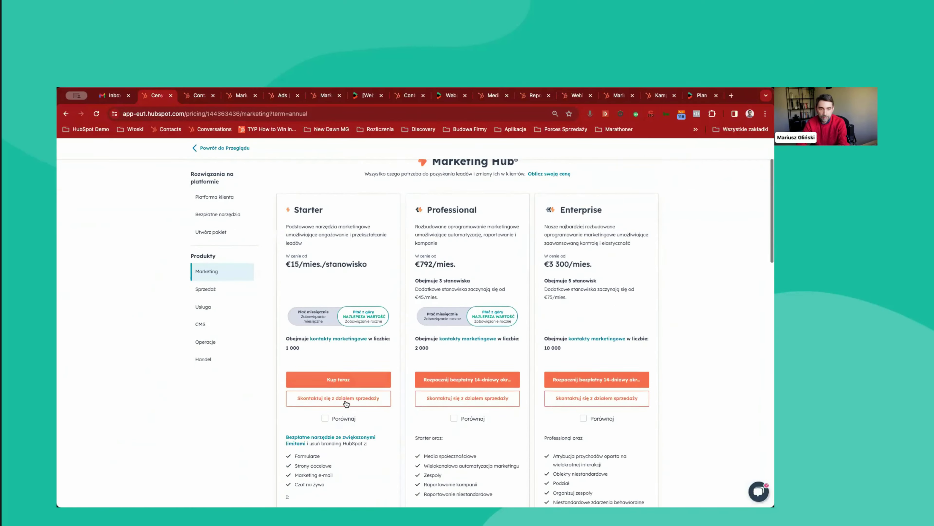
{"action": "scroll", "coordinate": [345, 400], "scroll_direction": "up", "scroll_amount": 1}
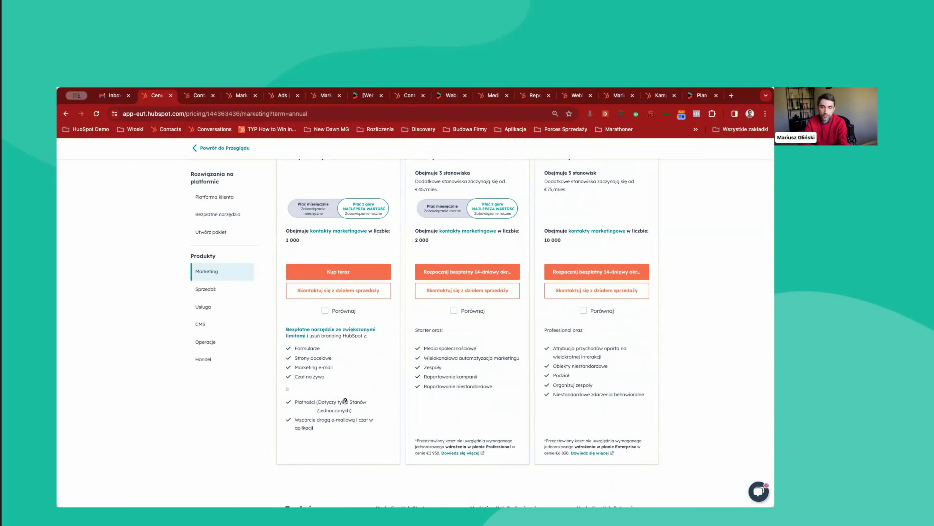
{"action": "scroll", "coordinate": [463, 343], "scroll_direction": "up", "scroll_amount": 2}
{"action": "scroll", "coordinate": [464, 343], "scroll_direction": "up", "scroll_amount": 1}
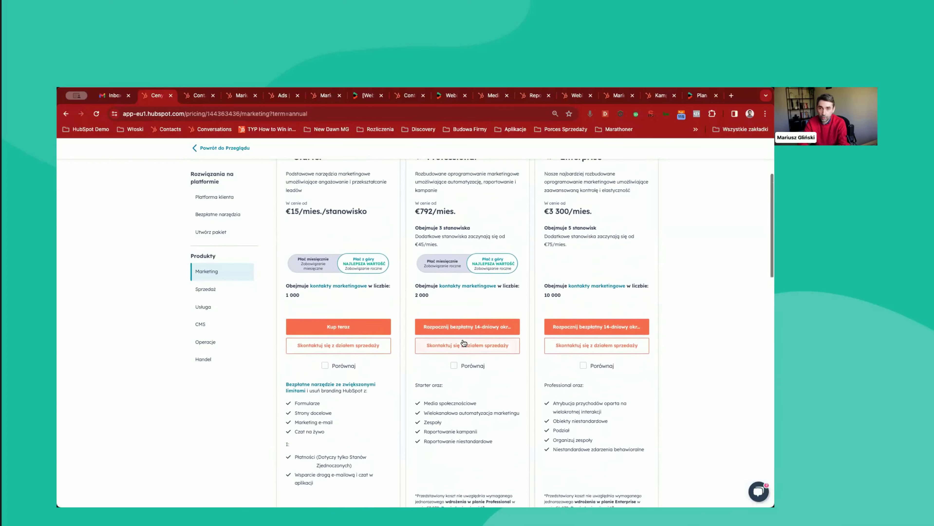